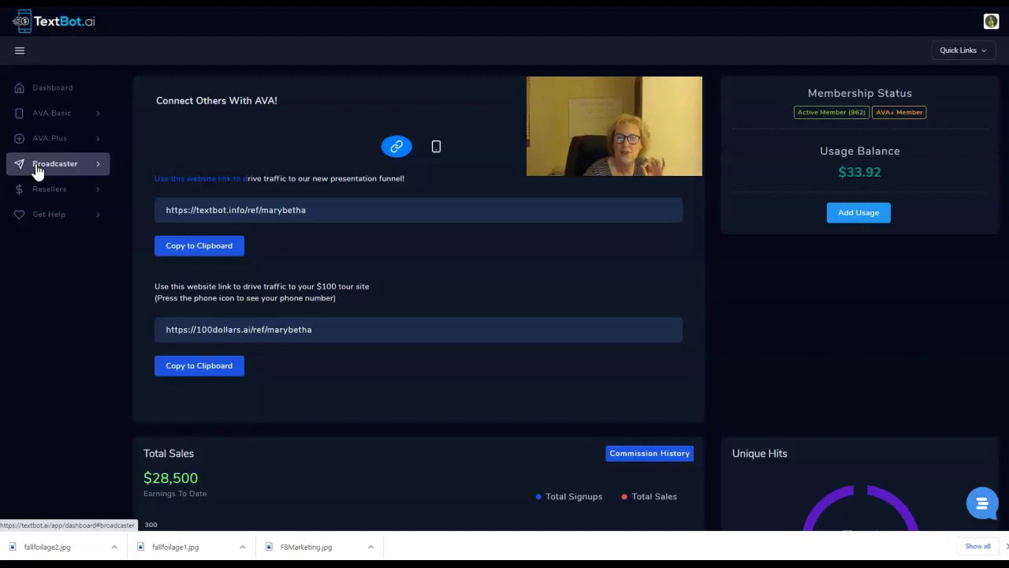
Start a new SMS broadcast from the Broadcaster menu and name it 'TextBot 10-15'.
{"action": "left_click", "coordinate": [38, 166]}
{"action": "left_click", "coordinate": [47, 161]}
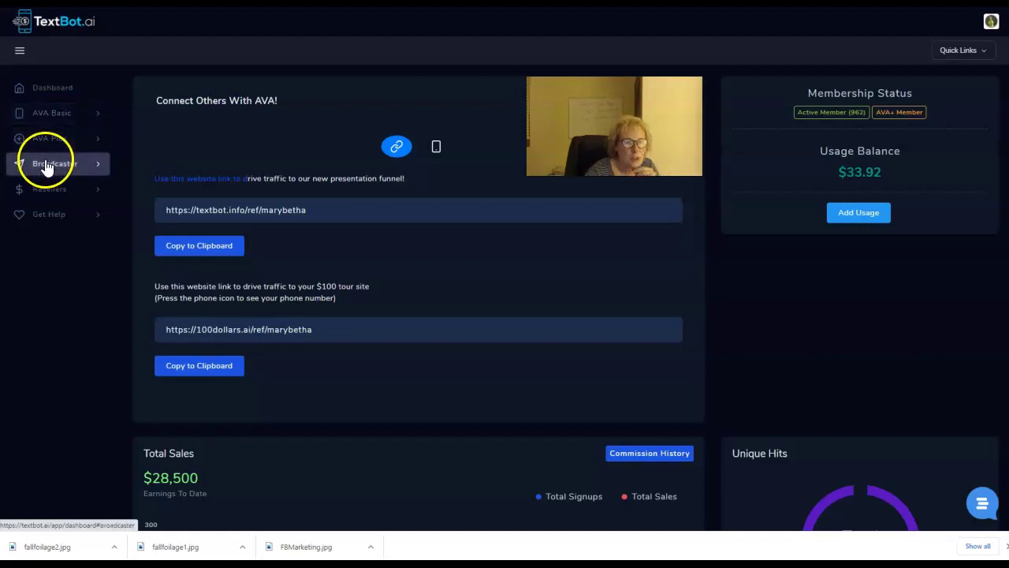
{"action": "left_click", "coordinate": [47, 167]}
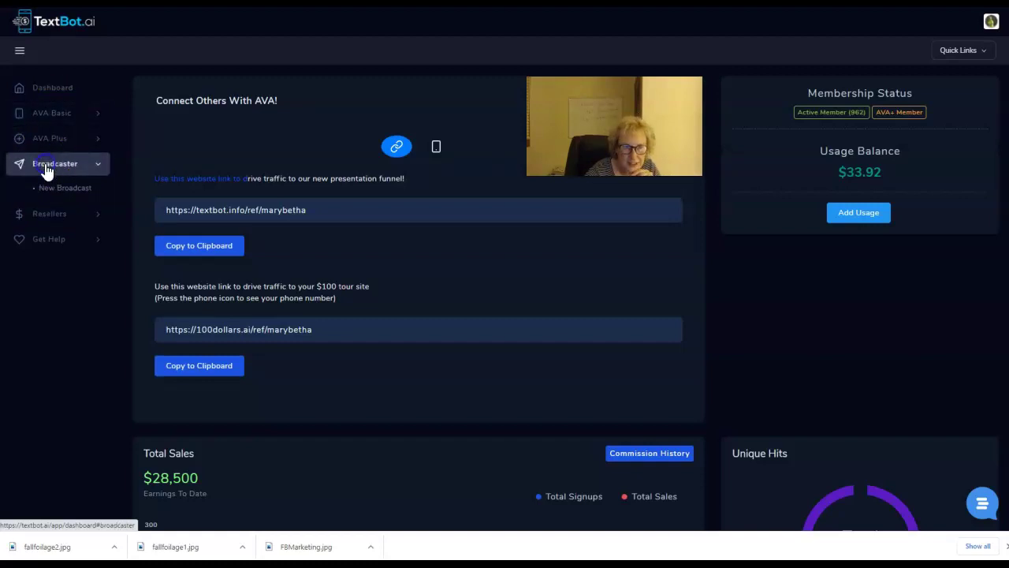
{"action": "left_click", "coordinate": [51, 188]}
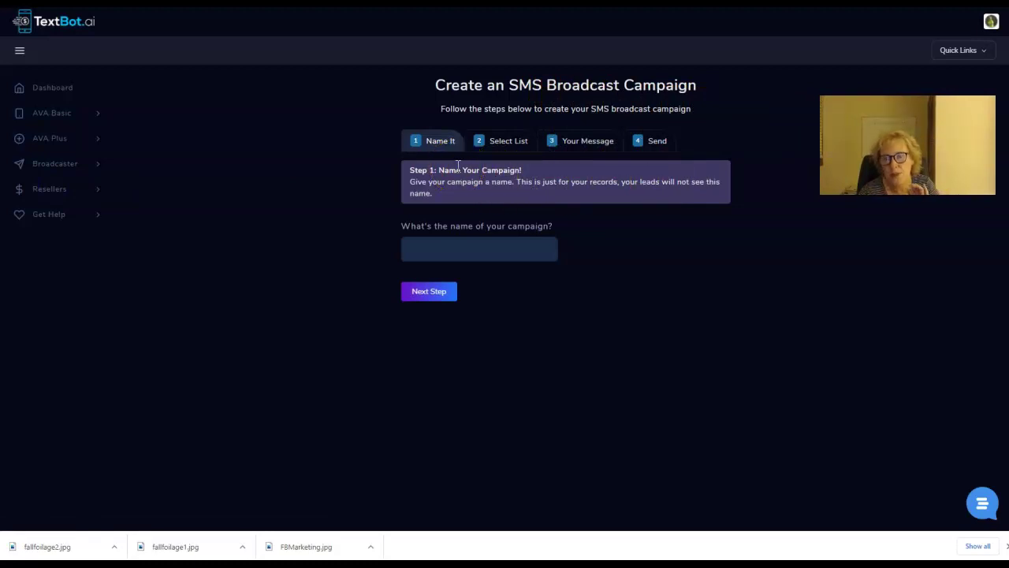
{"action": "left_click", "coordinate": [449, 251]}
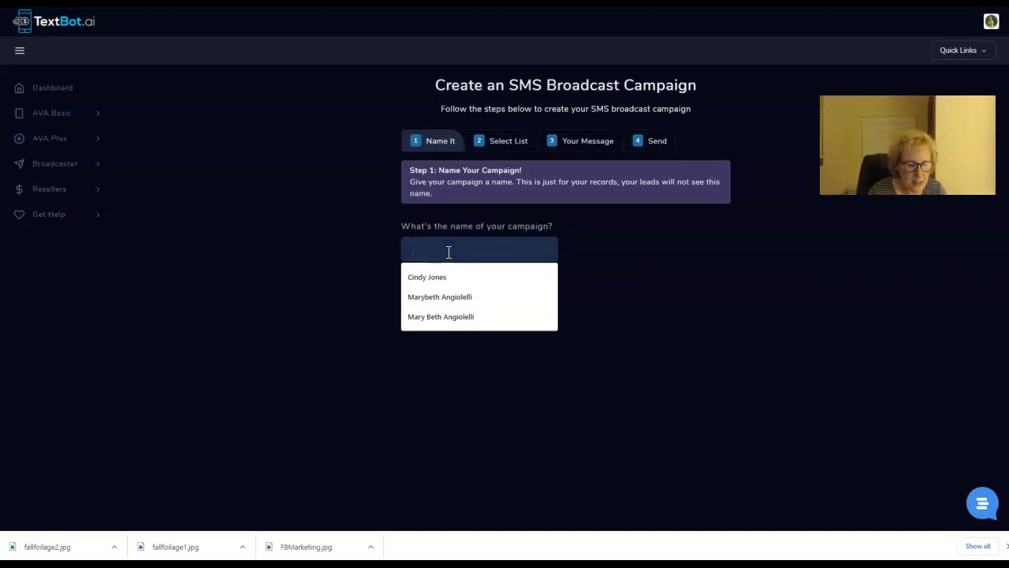
{"action": "type", "text": "TextBot"}
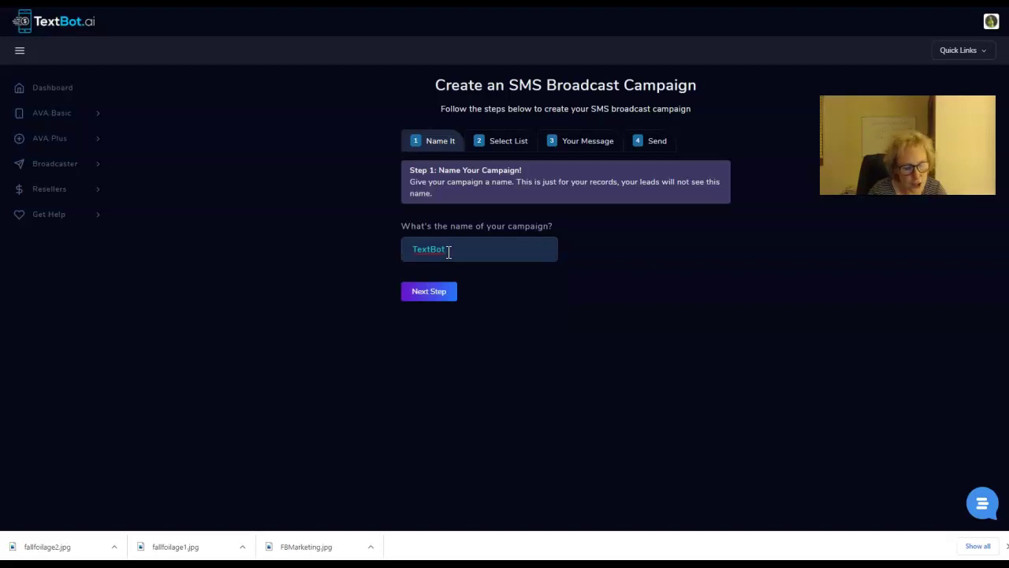
{"action": "type", "text": " 10-15"}
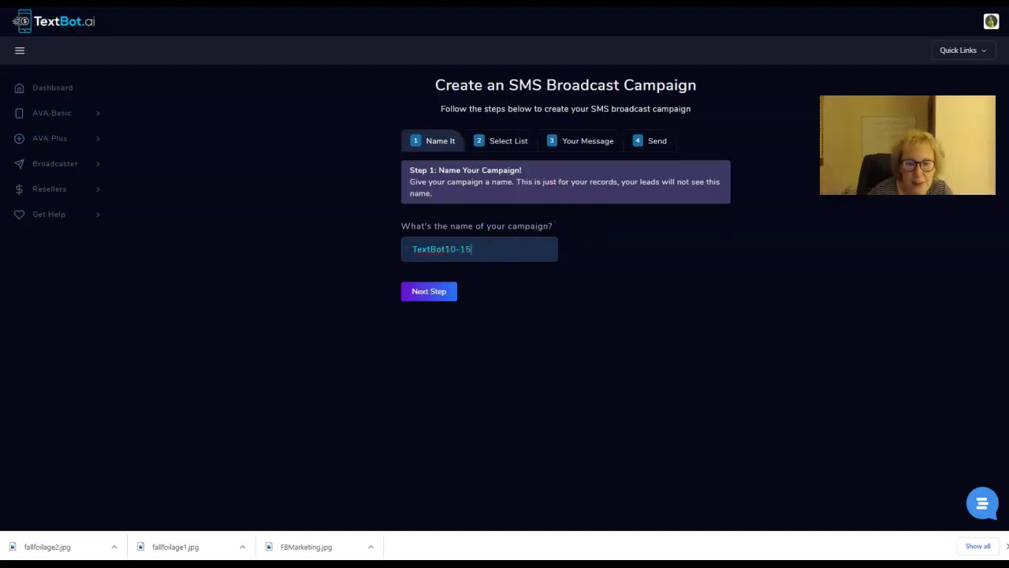
Choose ALL CONFIRMED LEADS (745 - $7.45) as the recipient list and continue to the message.
{"action": "left_click", "coordinate": [426, 292]}
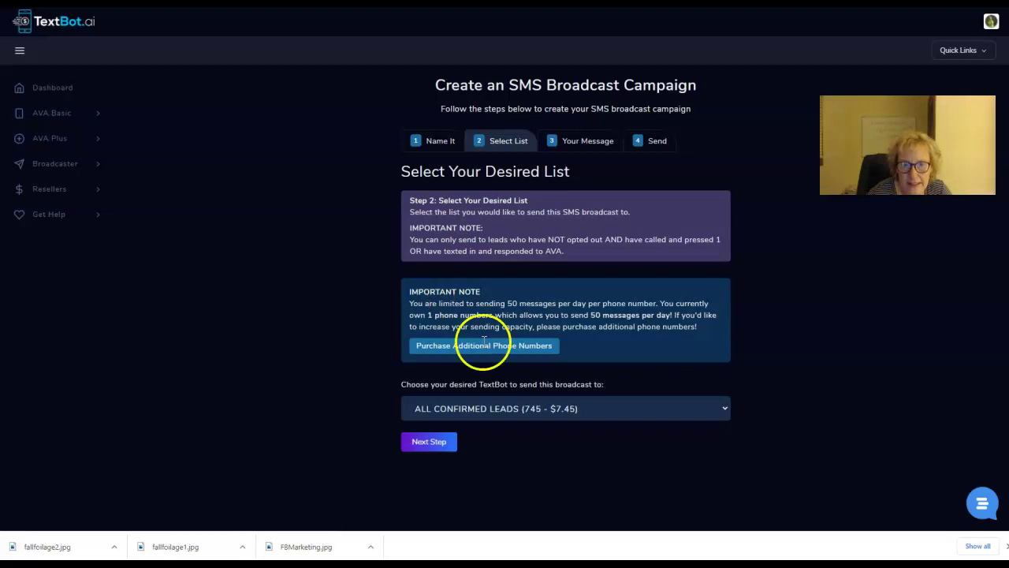
{"action": "left_click", "coordinate": [721, 410]}
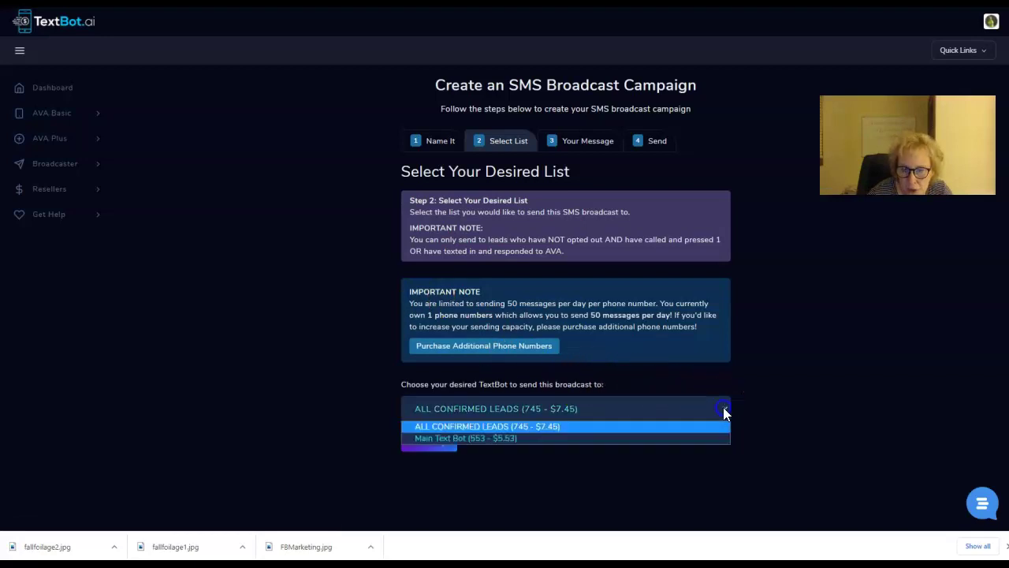
{"action": "left_click", "coordinate": [474, 427]}
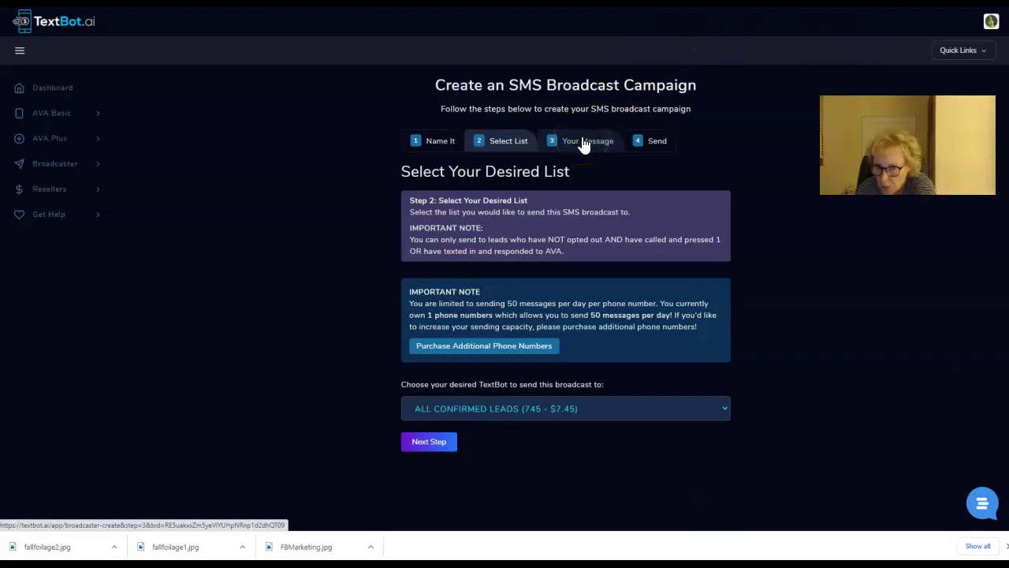
{"action": "left_click", "coordinate": [425, 442]}
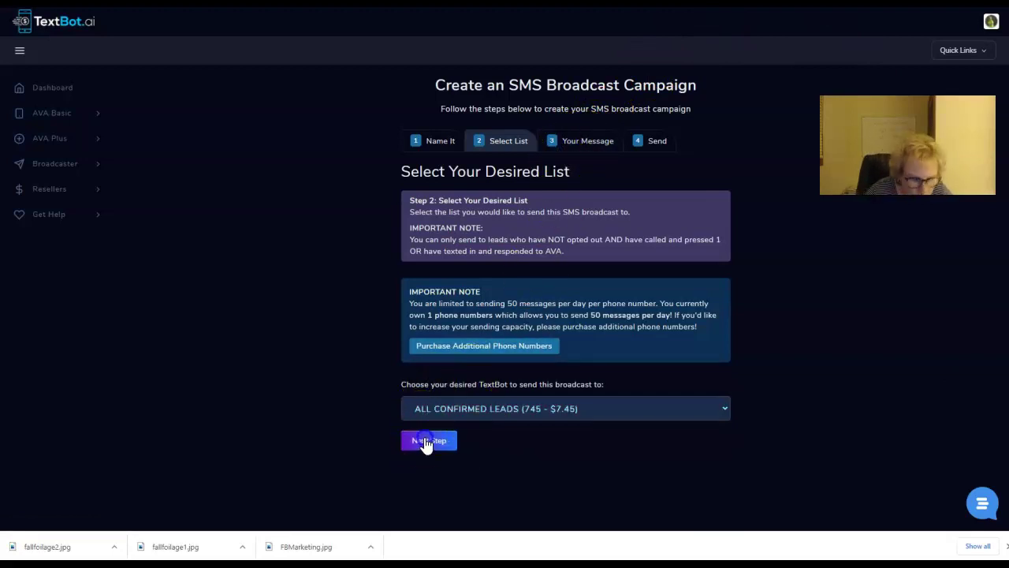
Write the SMS: 'I just found a texting chat bot that pays me $100…Check this out here'.
{"action": "left_click", "coordinate": [460, 394]}
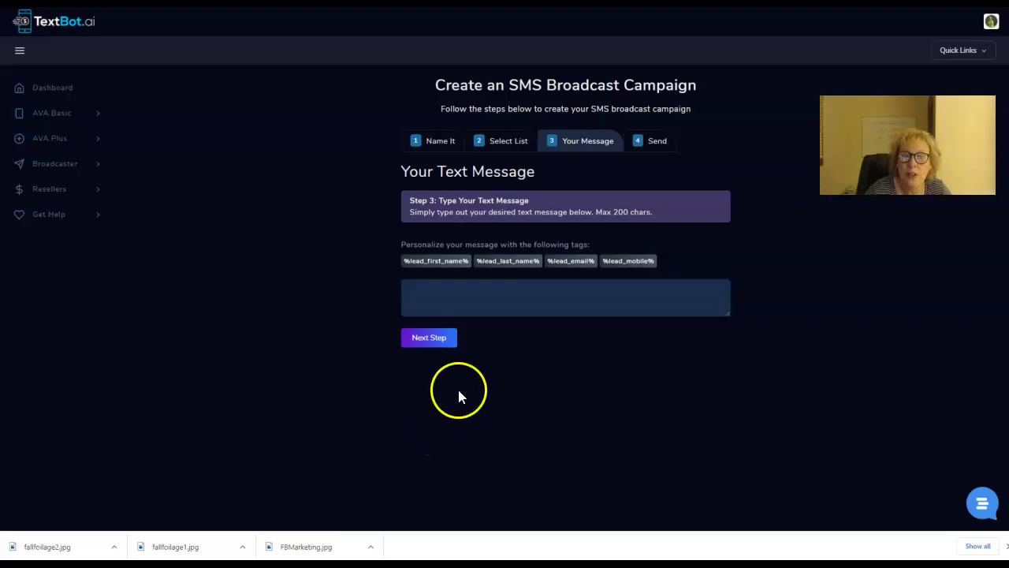
{"action": "left_click", "coordinate": [477, 294]}
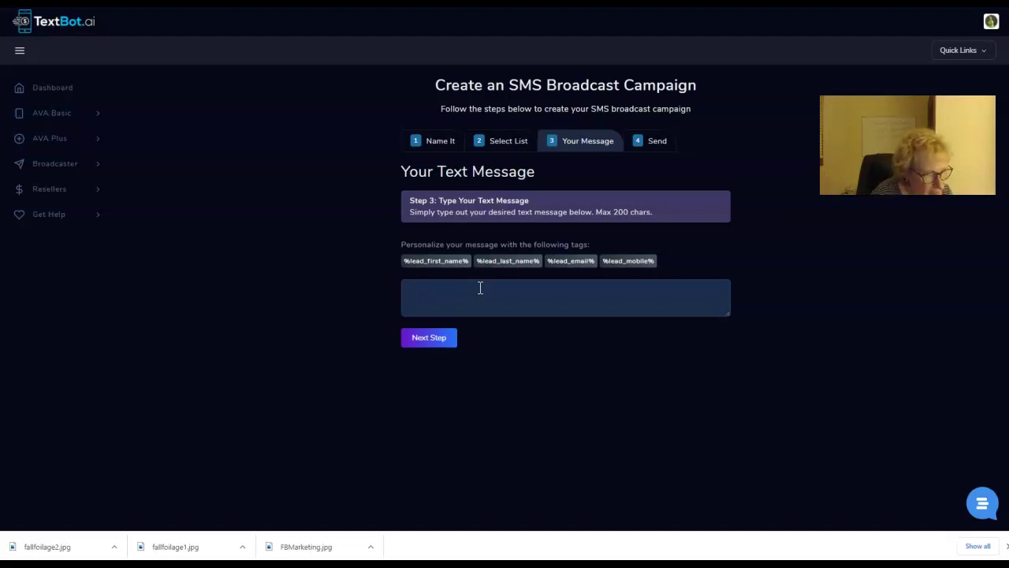
{"action": "type", "text": "I just "}
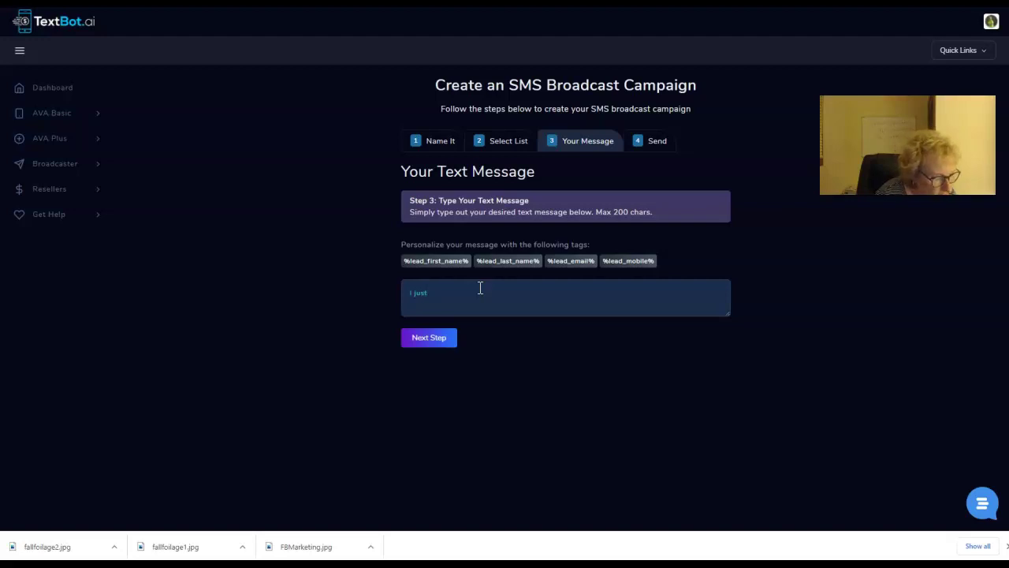
{"action": "type", "text": "found a te"}
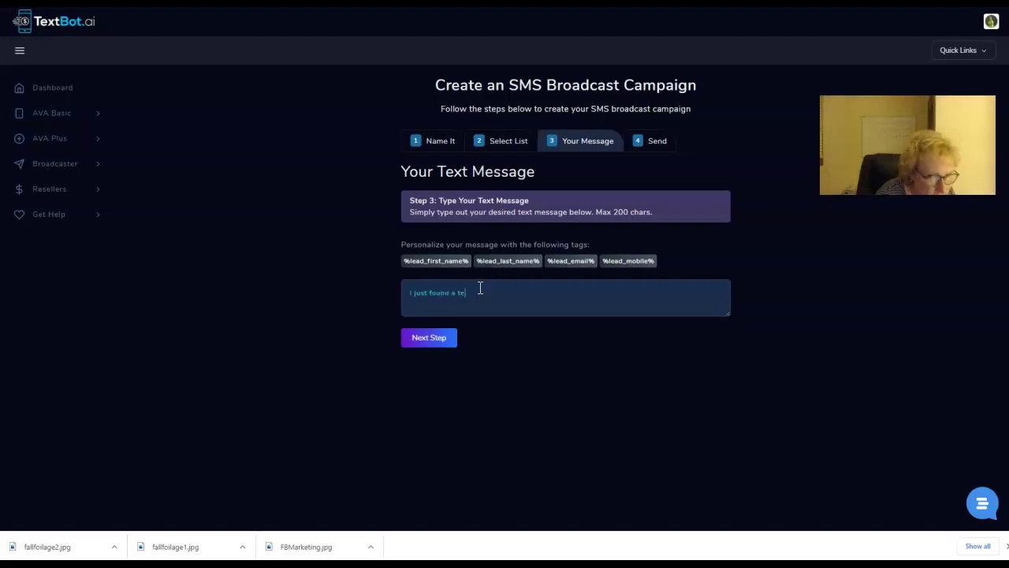
{"action": "type", "text": "xting chat "}
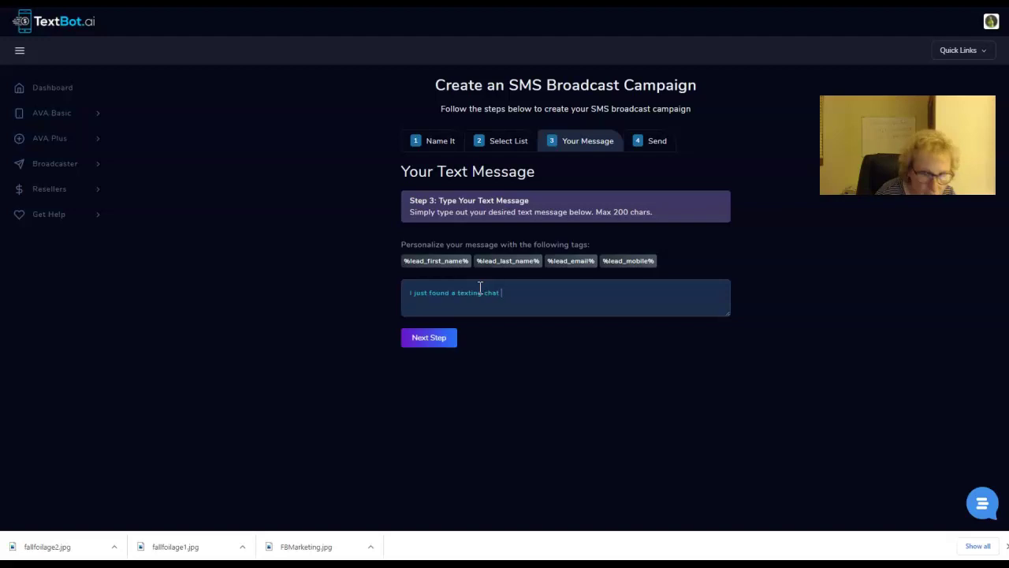
{"action": "type", "text": "bot that pays "}
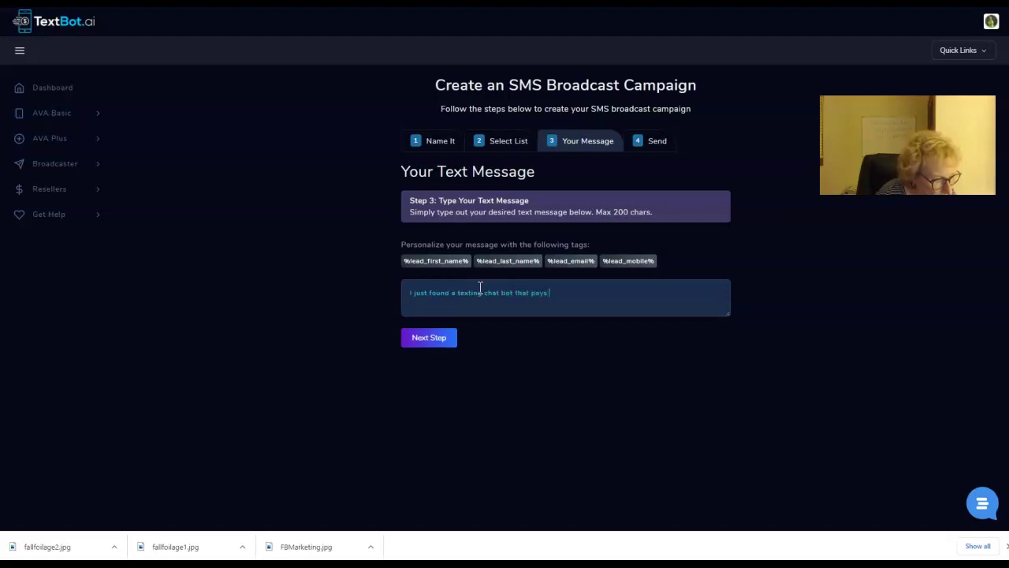
{"action": "type", "text": "me $1"}
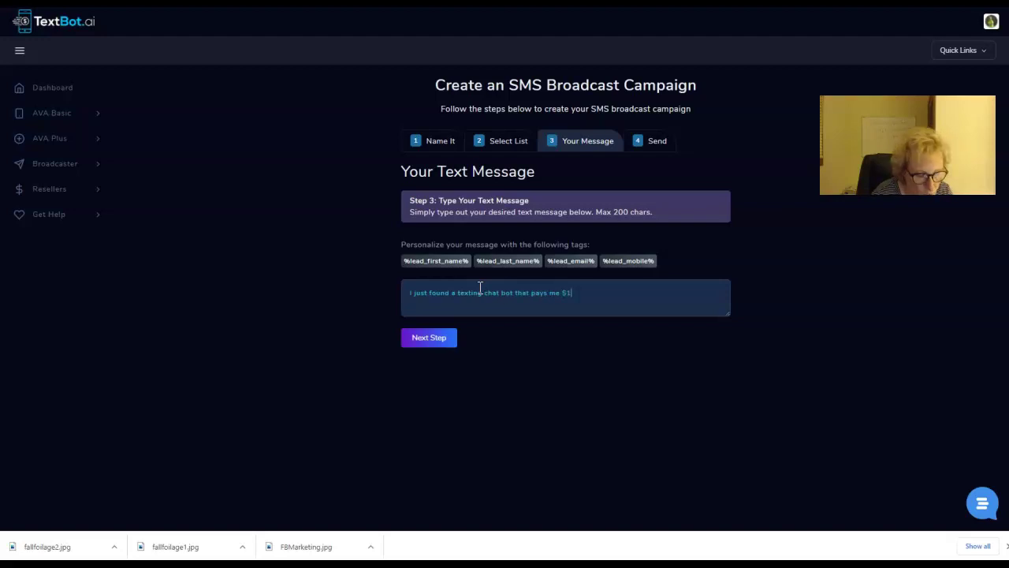
{"action": "type", "text": "00 when I"}
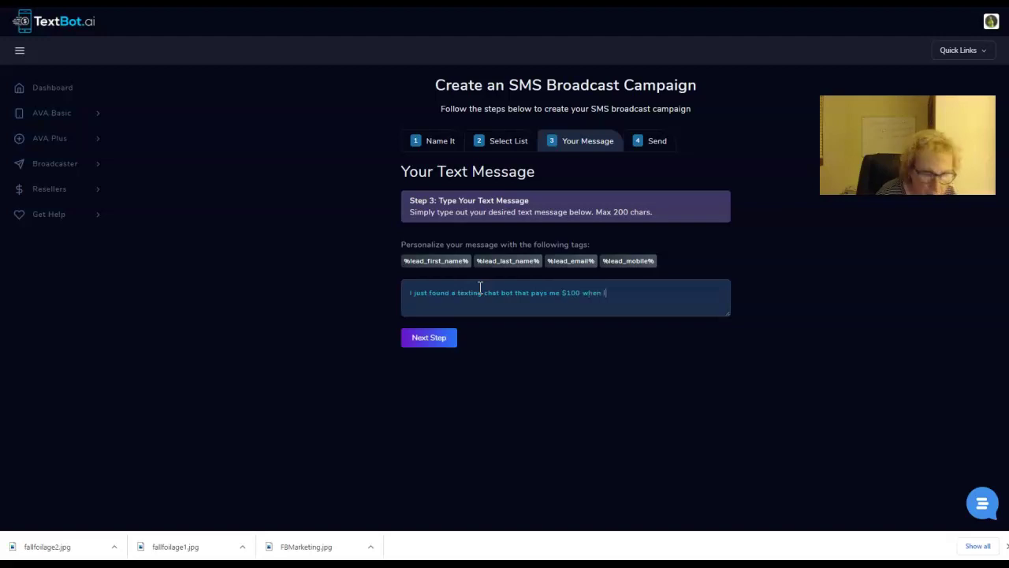
{"action": "type", "text": " connect "}
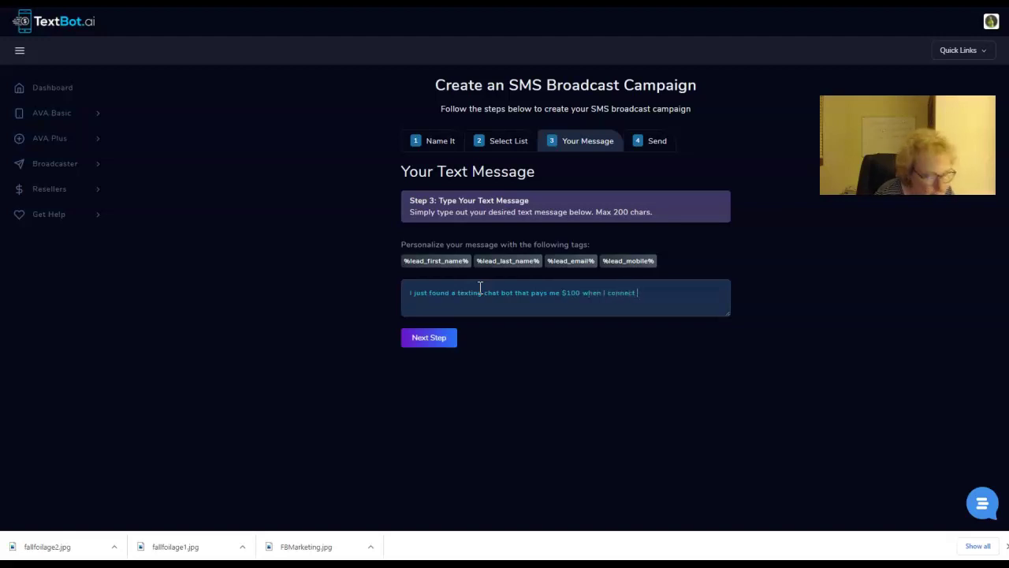
{"action": "type", "text": "people to her!"}
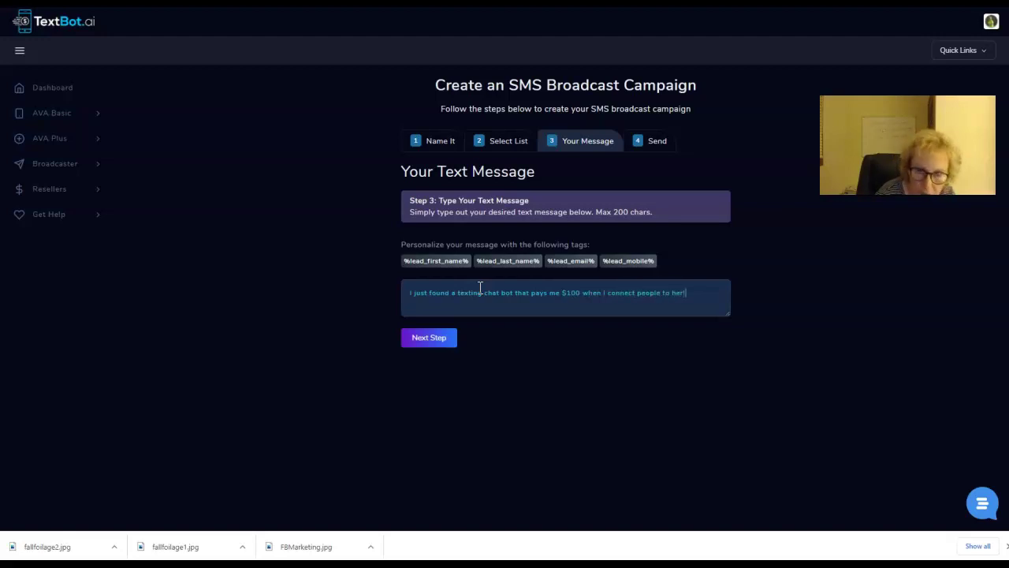
{"action": "type", "text": "  Check this "}
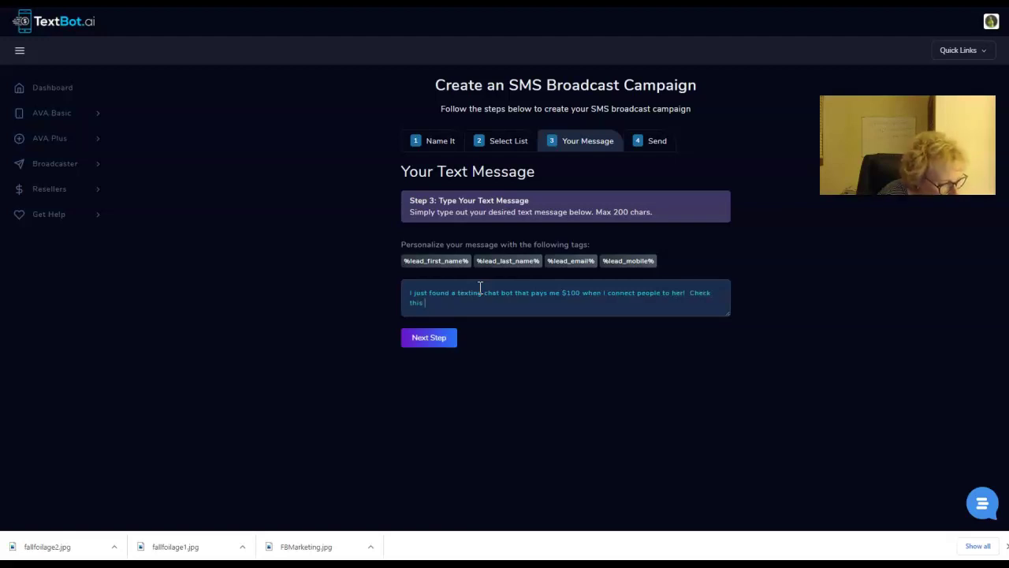
{"action": "type", "text": "out here"}
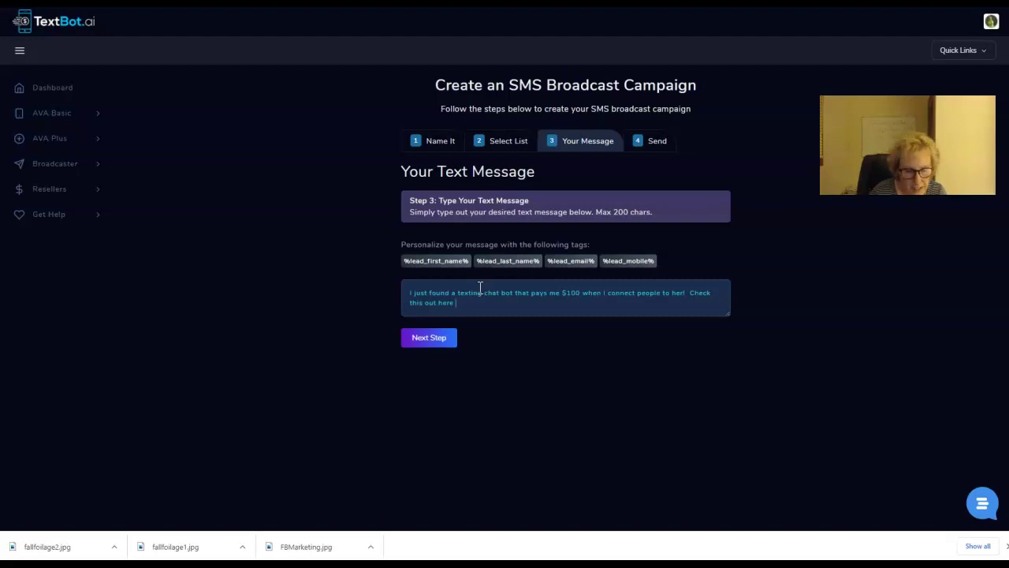
{"action": "type", "text": "http://"}
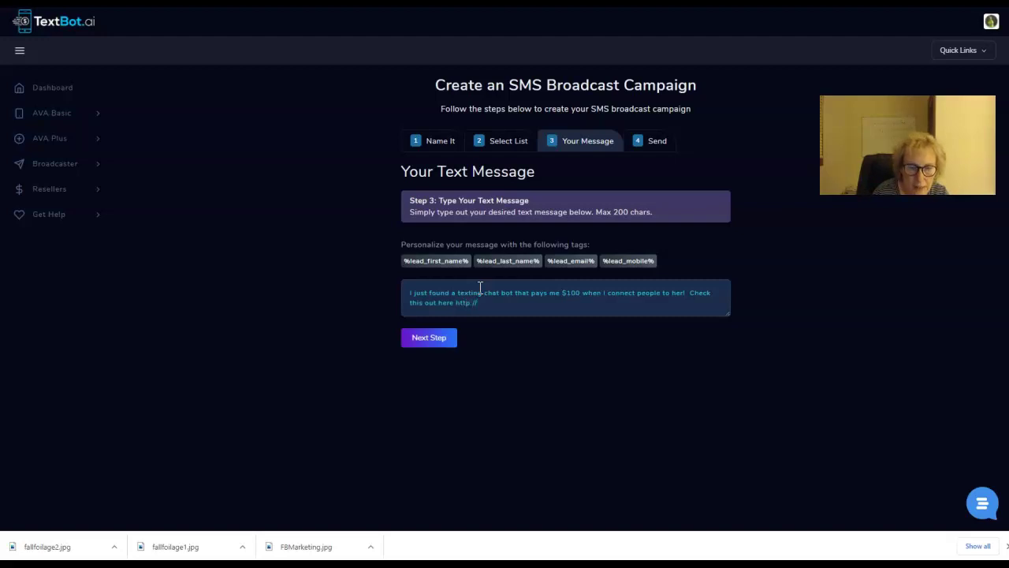
{"action": "type", "text": "easydaily100.com"}
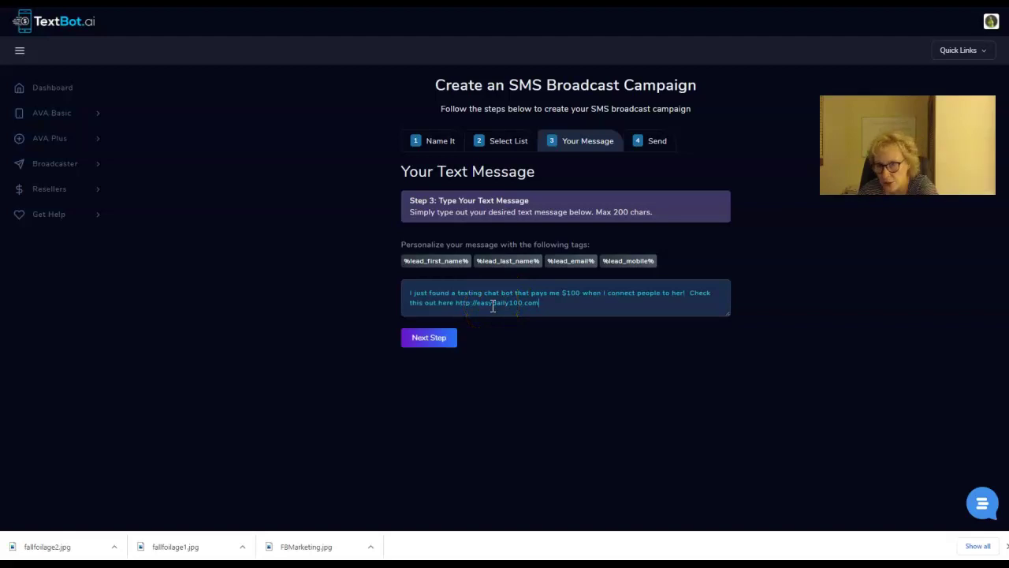
Review the settings and confirm to start sending TextBot10-15 to all confirmed leads.
{"action": "left_click", "coordinate": [426, 337]}
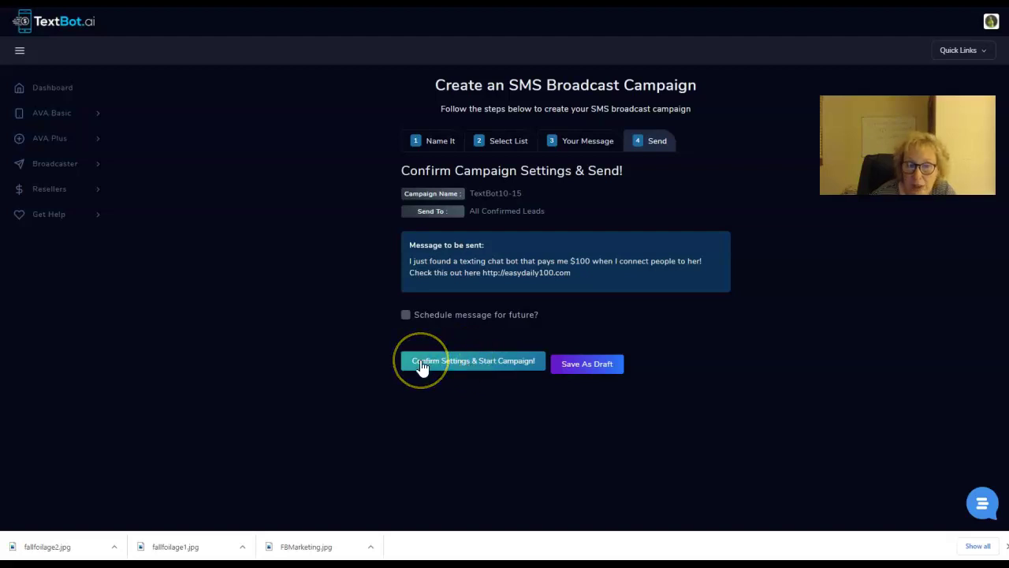
{"action": "left_click", "coordinate": [467, 368]}
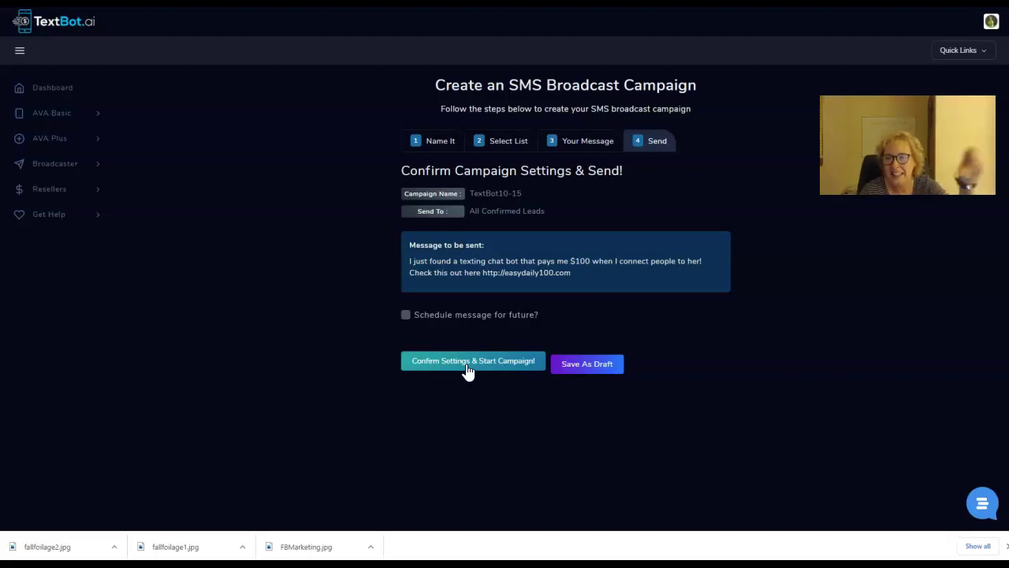
{"action": "left_click", "coordinate": [468, 364]}
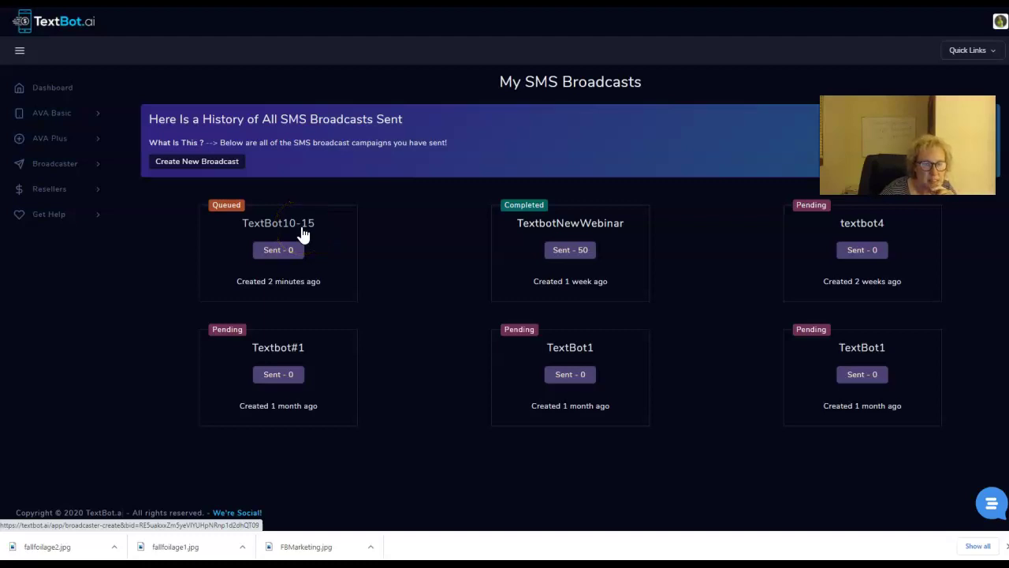
{"action": "mouse_move", "coordinate": [287, 246]}
{"action": "left_mouse_down"}
{"action": "mouse_move", "coordinate": [255, 284]}
{"action": "mouse_move", "coordinate": [291, 278]}
{"action": "mouse_move", "coordinate": [306, 258]}
{"action": "left_mouse_up"}
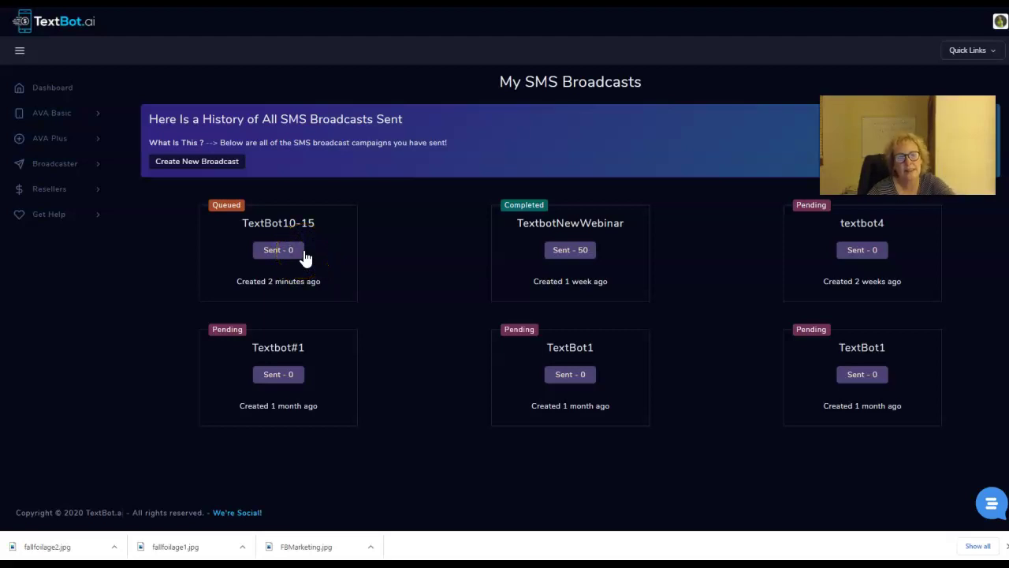
{"action": "mouse_move", "coordinate": [304, 259]}
{"action": "left_mouse_down"}
{"action": "mouse_move", "coordinate": [241, 255]}
{"action": "mouse_move", "coordinate": [300, 232]}
{"action": "mouse_move", "coordinate": [302, 260]}
{"action": "mouse_move", "coordinate": [283, 275]}
{"action": "mouse_move", "coordinate": [250, 259]}
{"action": "left_mouse_up"}
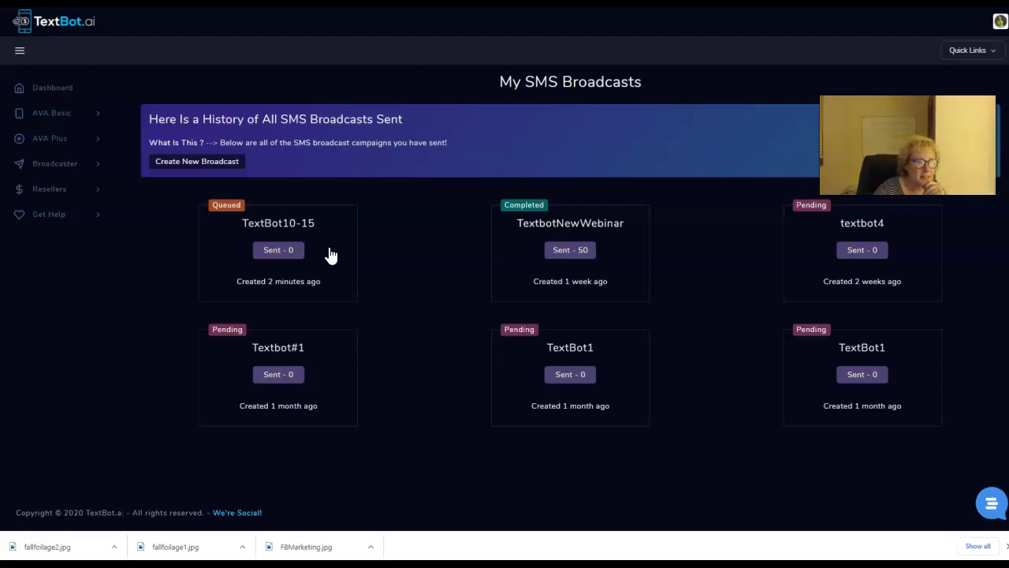
Return to the Dashboard and scroll through the referral links and $33.92 usage balance.
{"action": "left_click", "coordinate": [36, 91]}
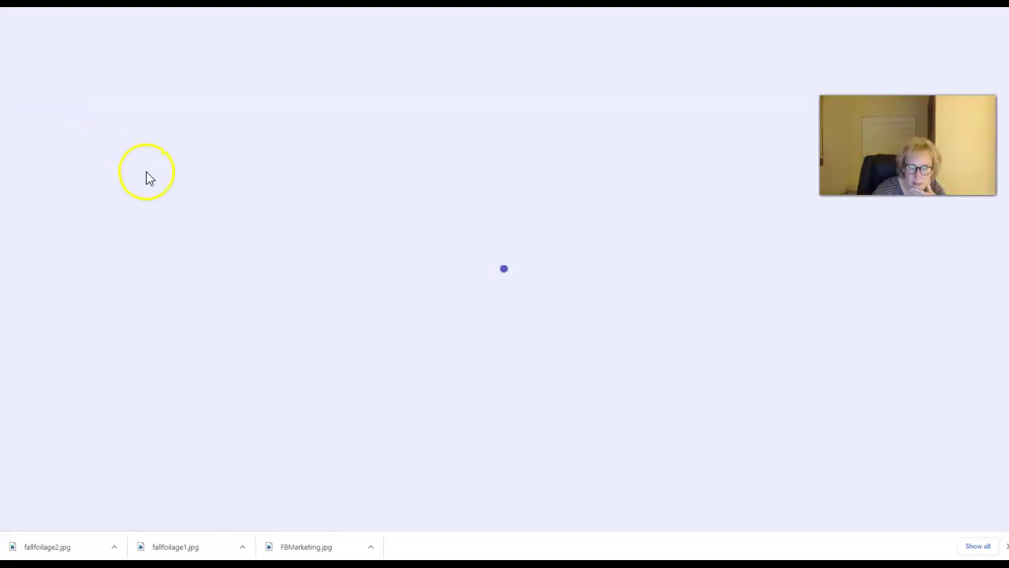
{"action": "scroll", "coordinate": [259, 339], "scroll_direction": "down", "scroll_amount": 2}
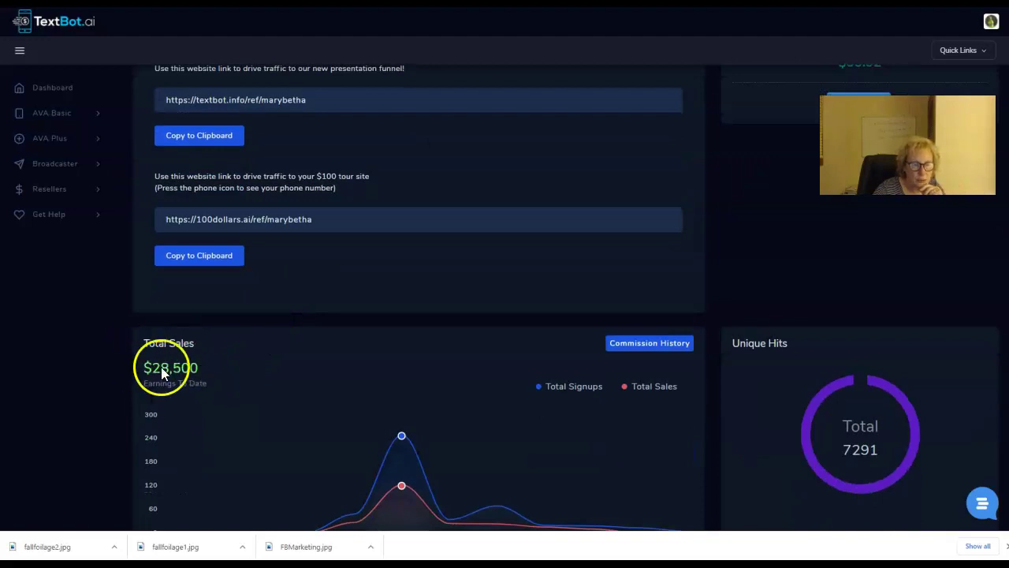
{"action": "scroll", "coordinate": [207, 370], "scroll_direction": "up", "scroll_amount": 2}
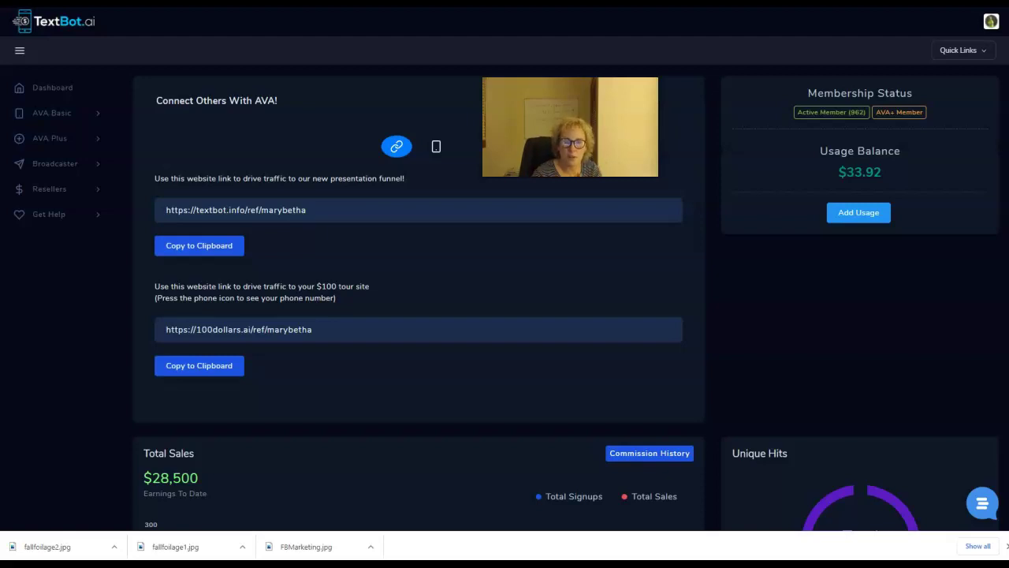
Expand the Broadcaster options in the sidebar and choose New Broadcast.
{"action": "left_click", "coordinate": [39, 166]}
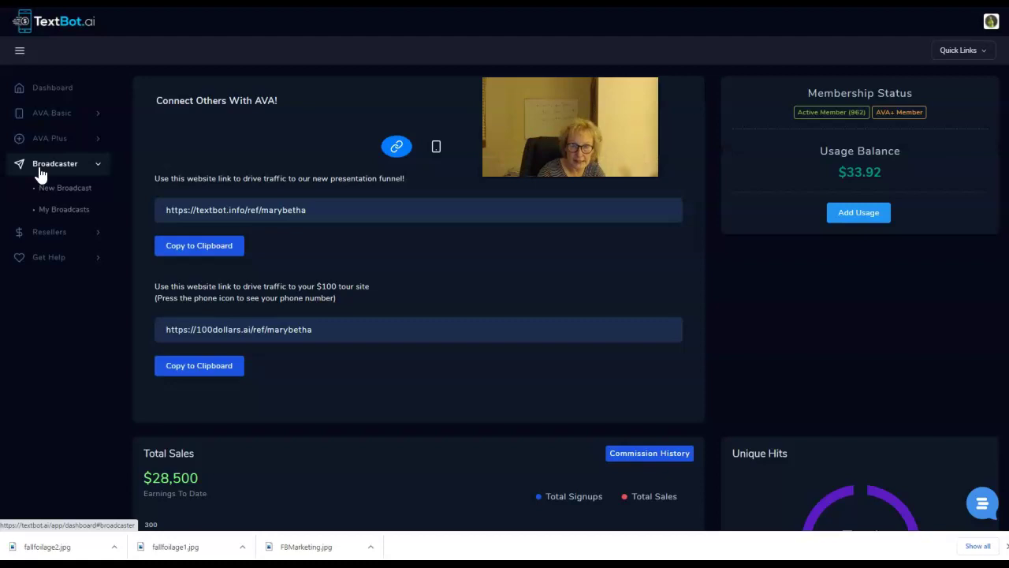
{"action": "left_click", "coordinate": [38, 183]}
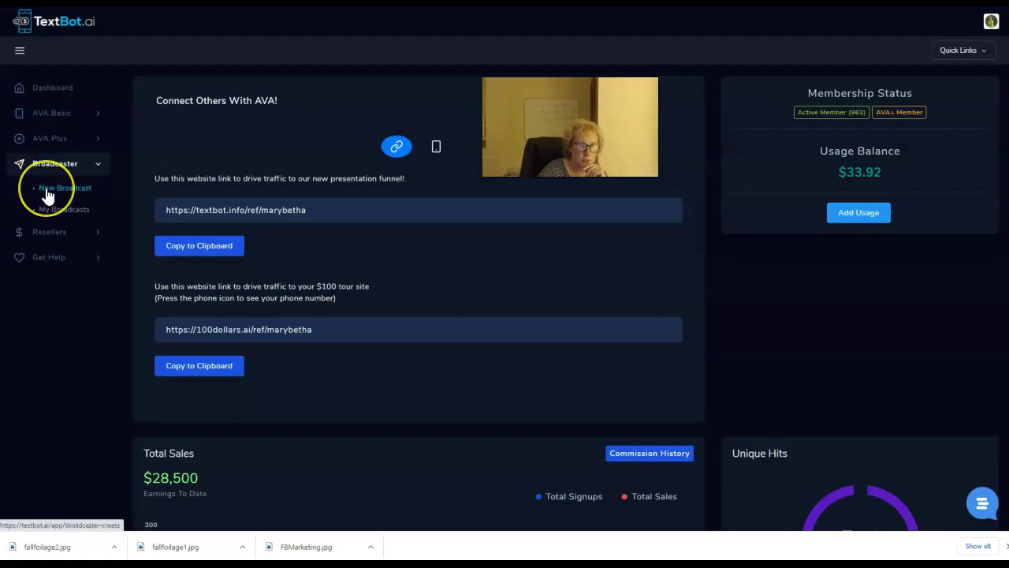